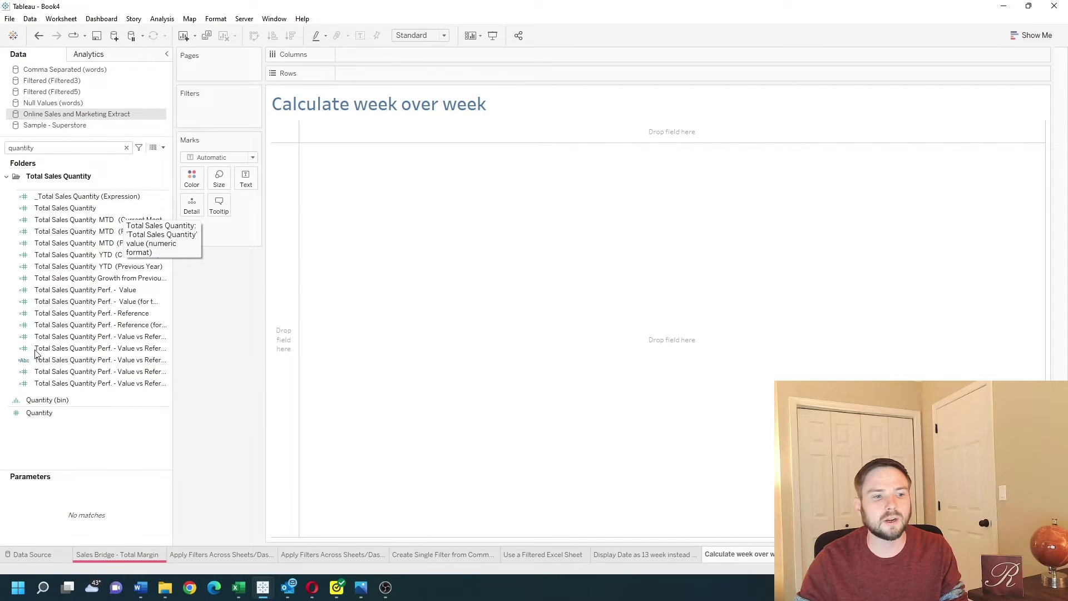
Step: Plot SUM(Quantity) on Rows as a line against continuous Week Number of Date on Columns
left_click_drag(39, 413, 386, 78)
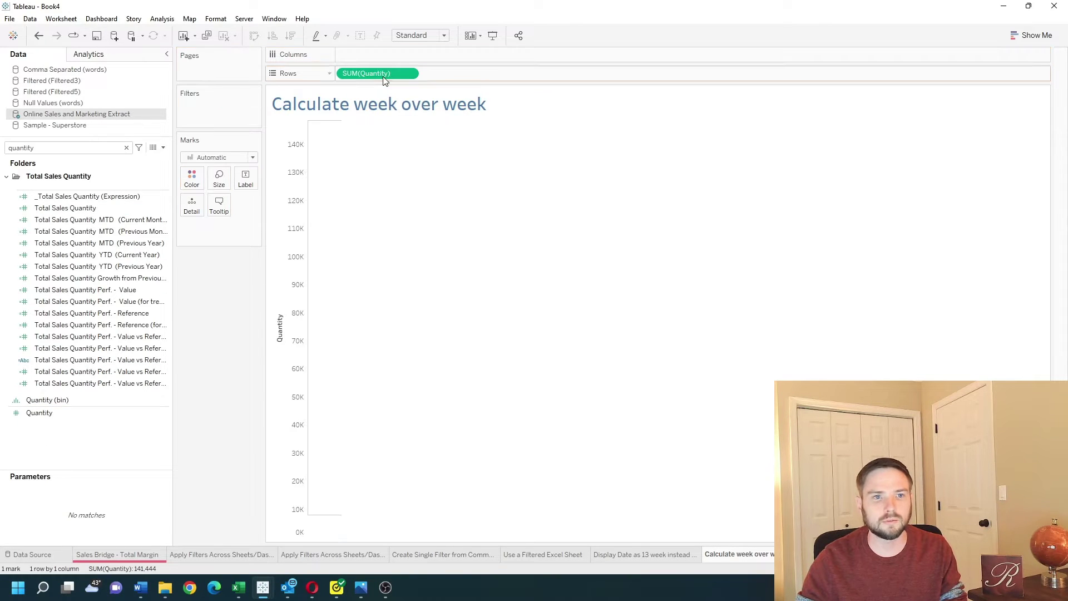
left_click(64, 147)
key("ctrl+a")
type("date")
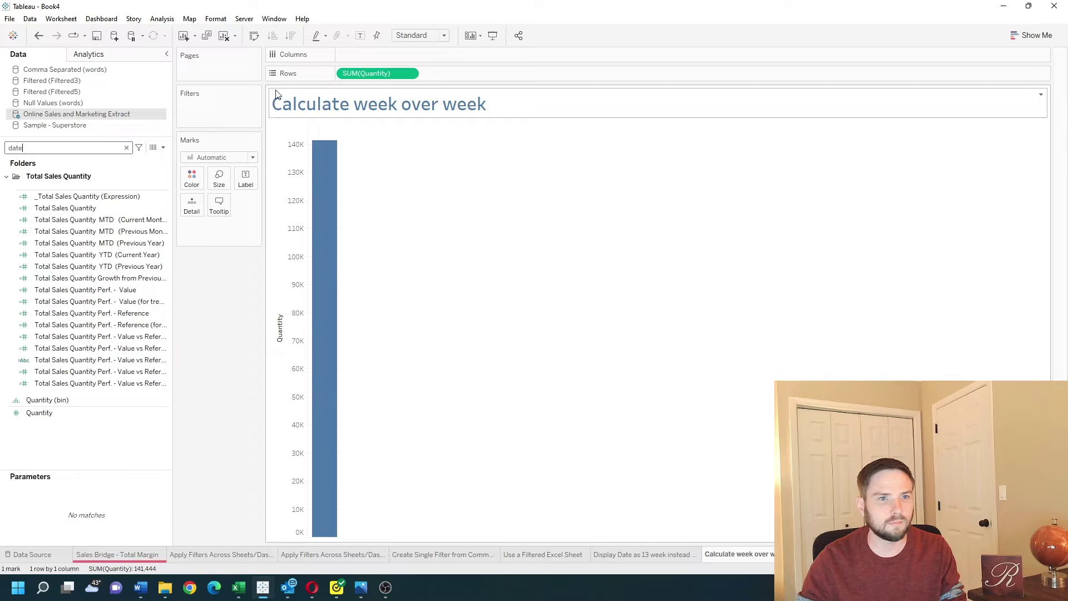
key("Return")
left_click(85, 451)
scroll(85, 450, "down", 2)
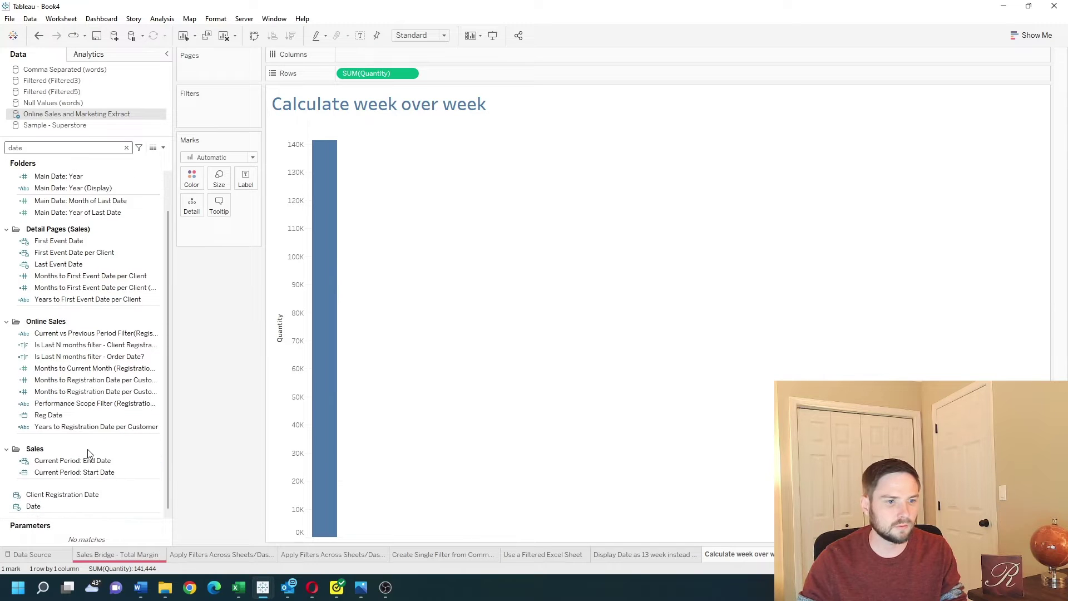
left_click_drag(64, 509, 402, 53)
left_click(409, 56)
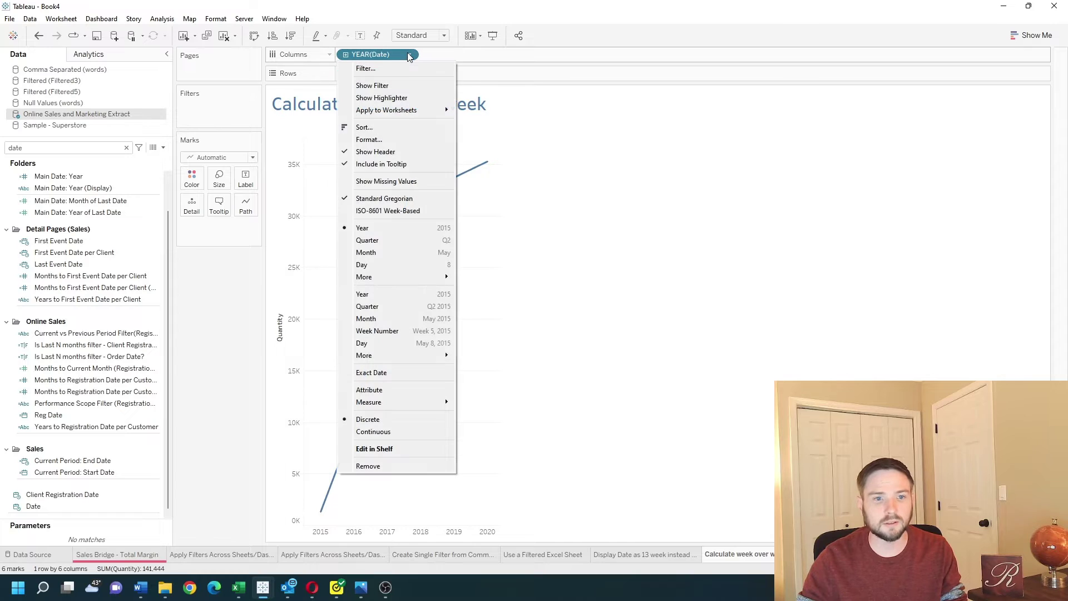
left_click(378, 330)
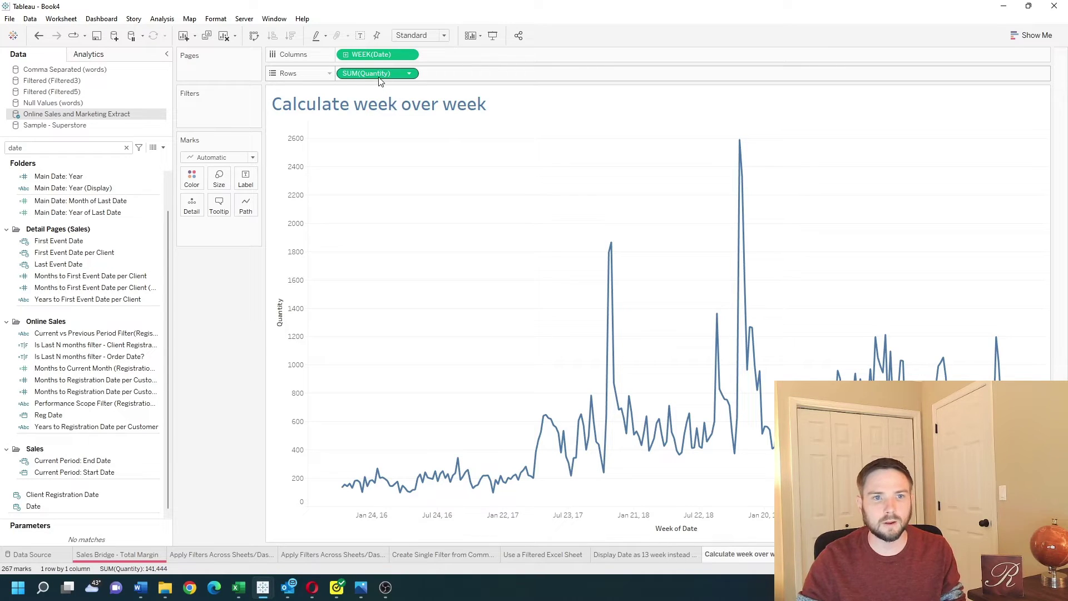
Step: Duplicate SUM(Quantity) on Rows as a Percent Difference quick table calculation drawn as bars
left_click_drag(357, 76, 448, 77)
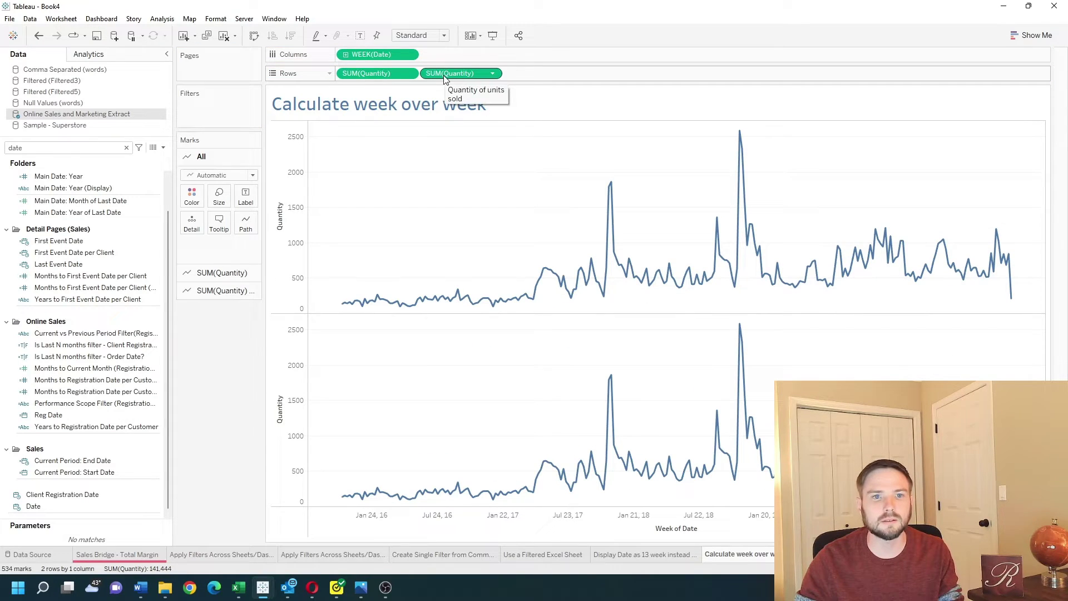
left_click(445, 77)
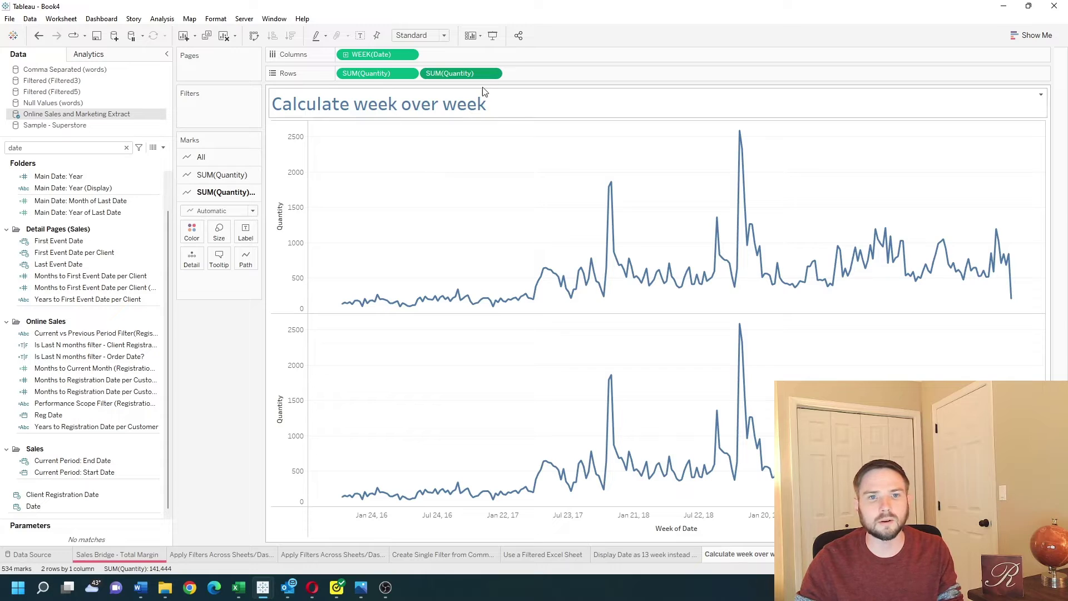
left_click(493, 75)
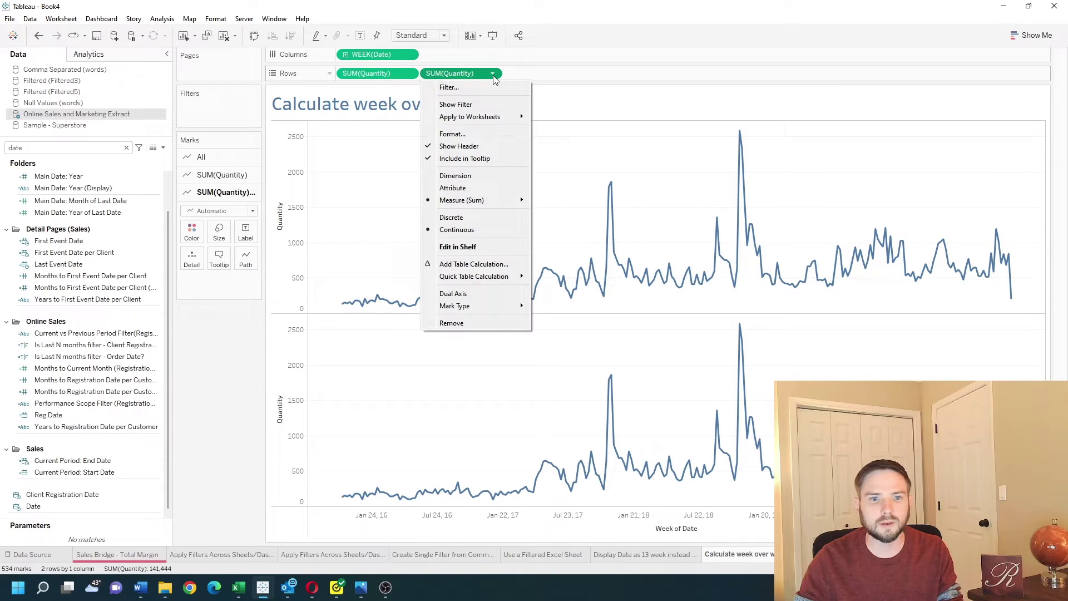
mouse_move(473, 277)
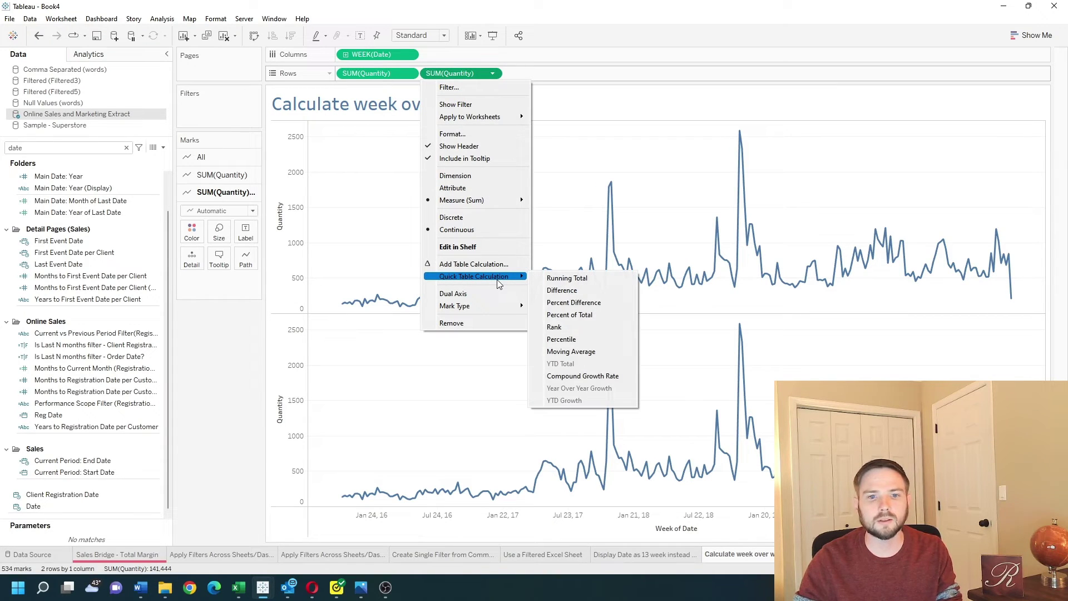
left_click(592, 303)
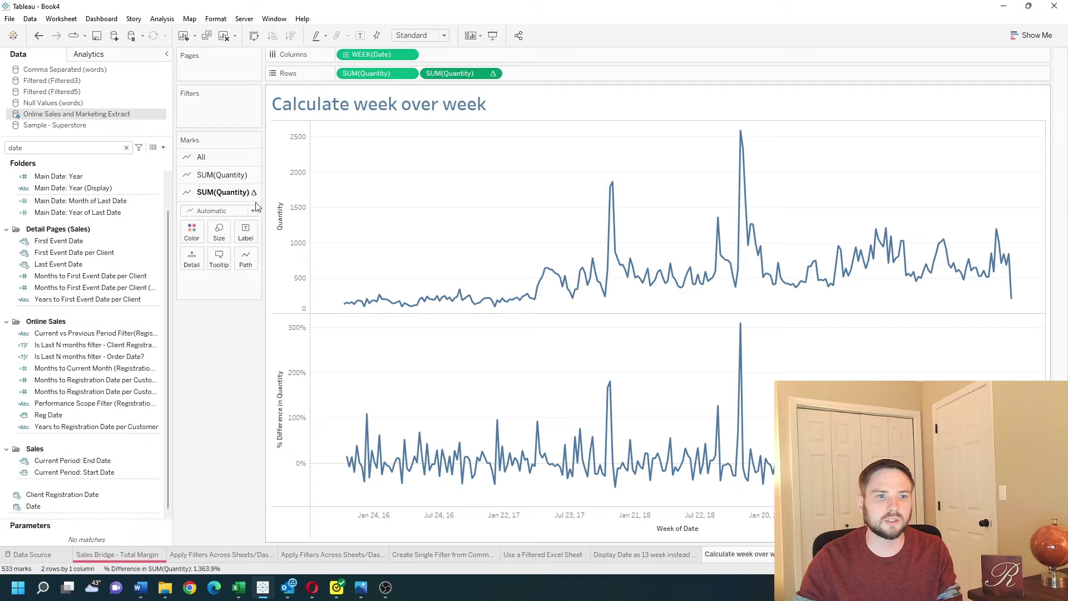
left_click(217, 211)
left_click(201, 235)
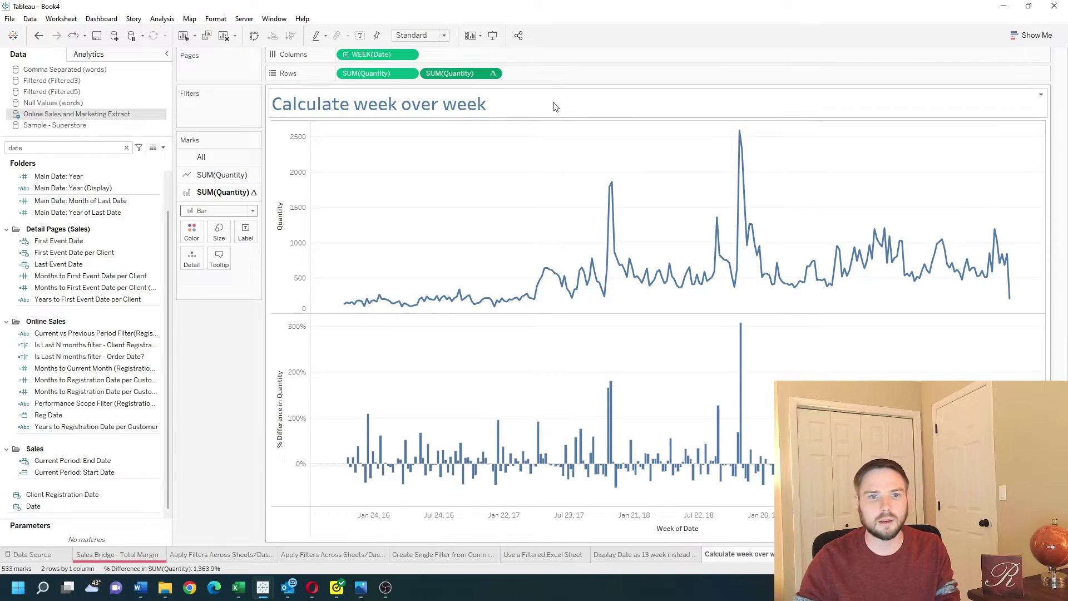
Step: Colour the bars by percent difference and compute it along Week of Date using Specific Dimensions
left_click_drag(461, 74, 190, 232)
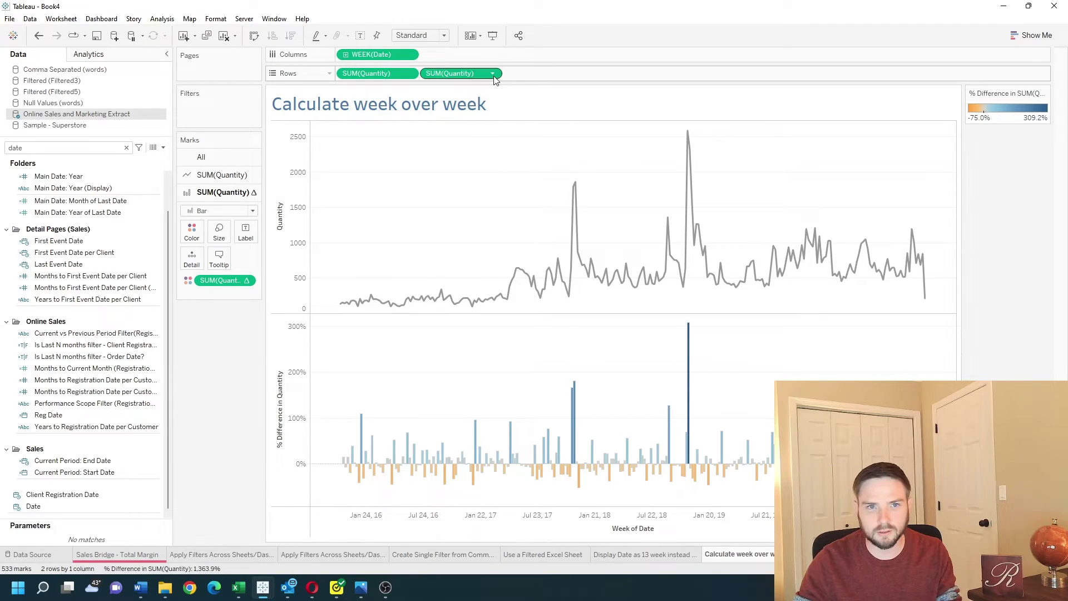
left_click(493, 73)
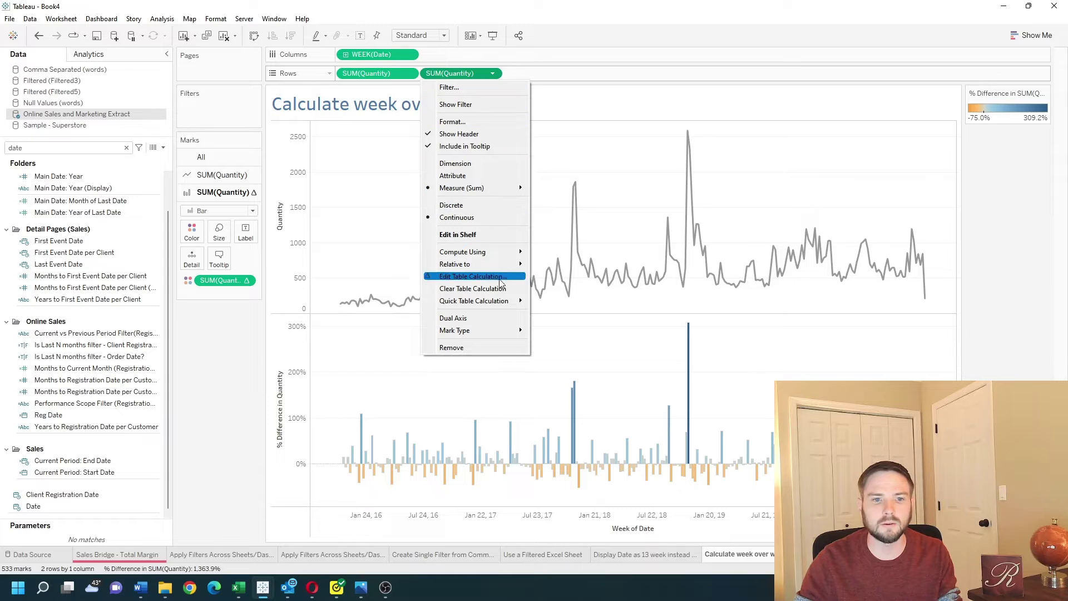
left_click(473, 276)
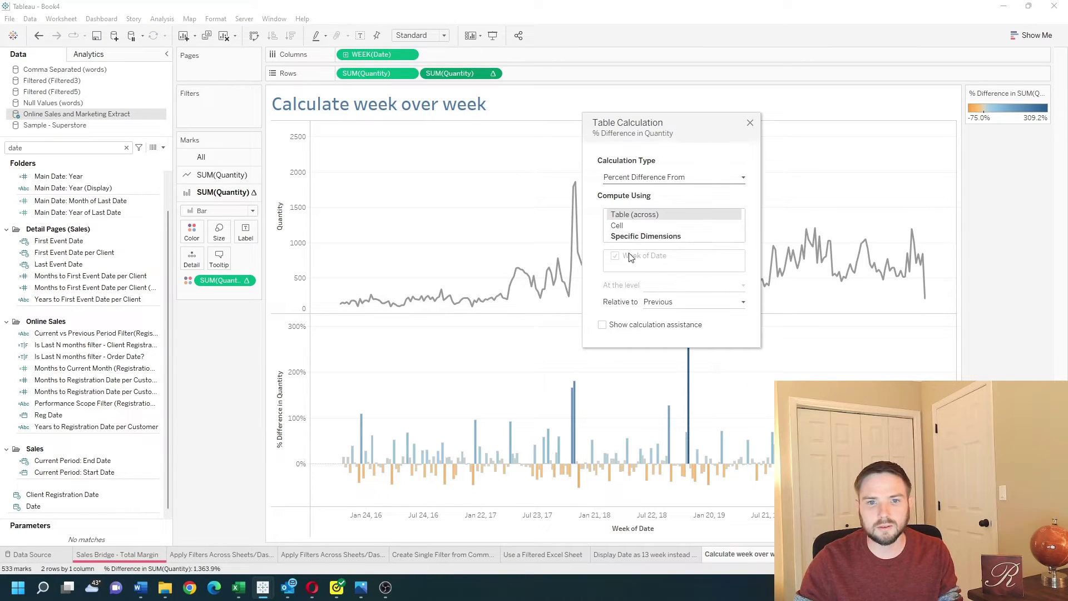
left_click(638, 237)
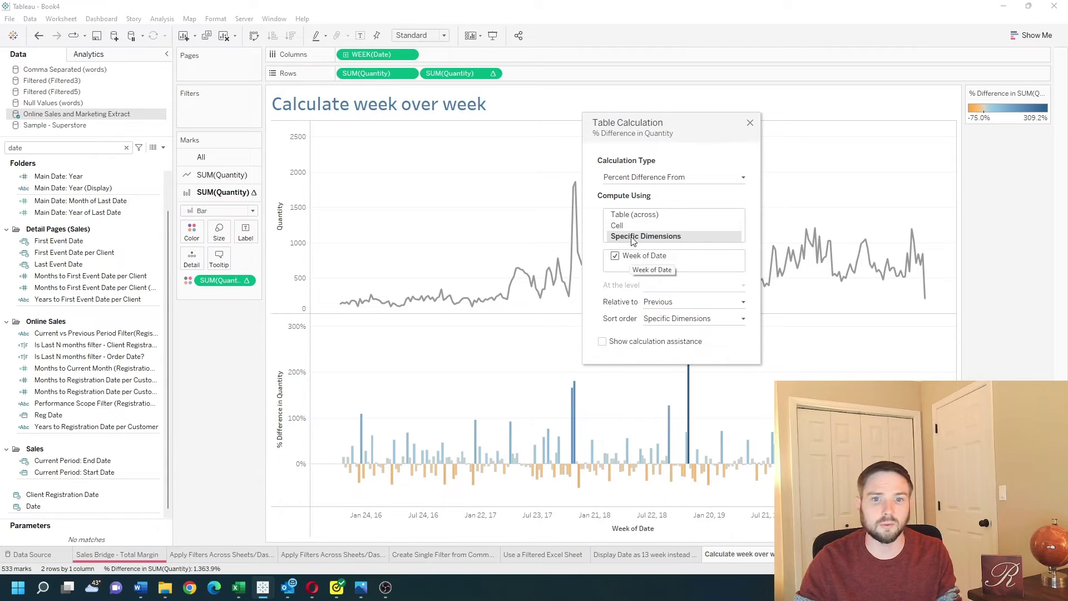
left_click(749, 122)
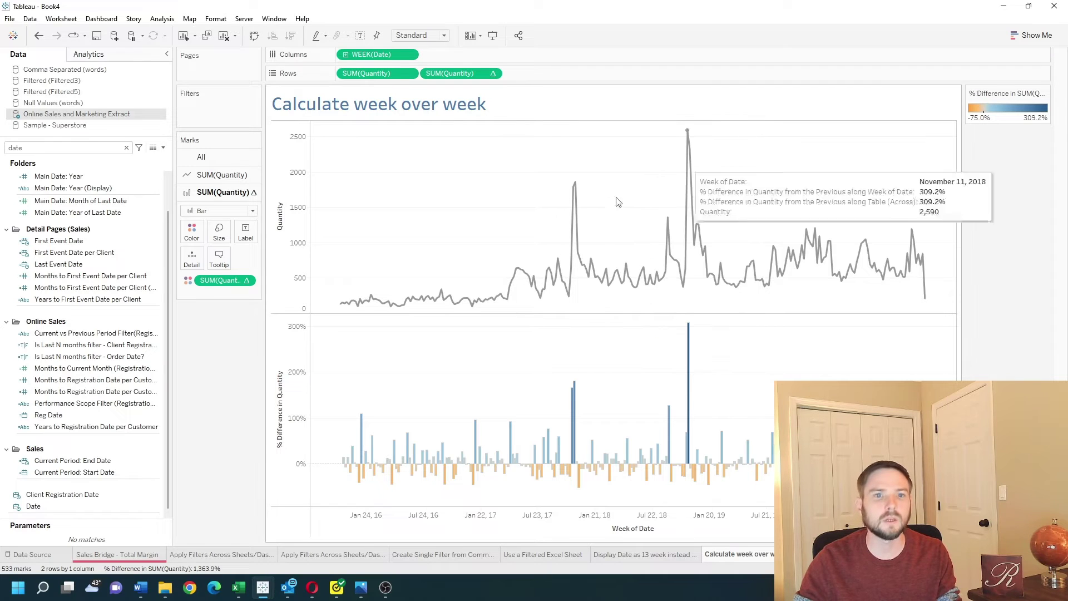
Step: Copy the percent-difference formula into a new calculated field named 'Week over Week'
double_click(464, 74)
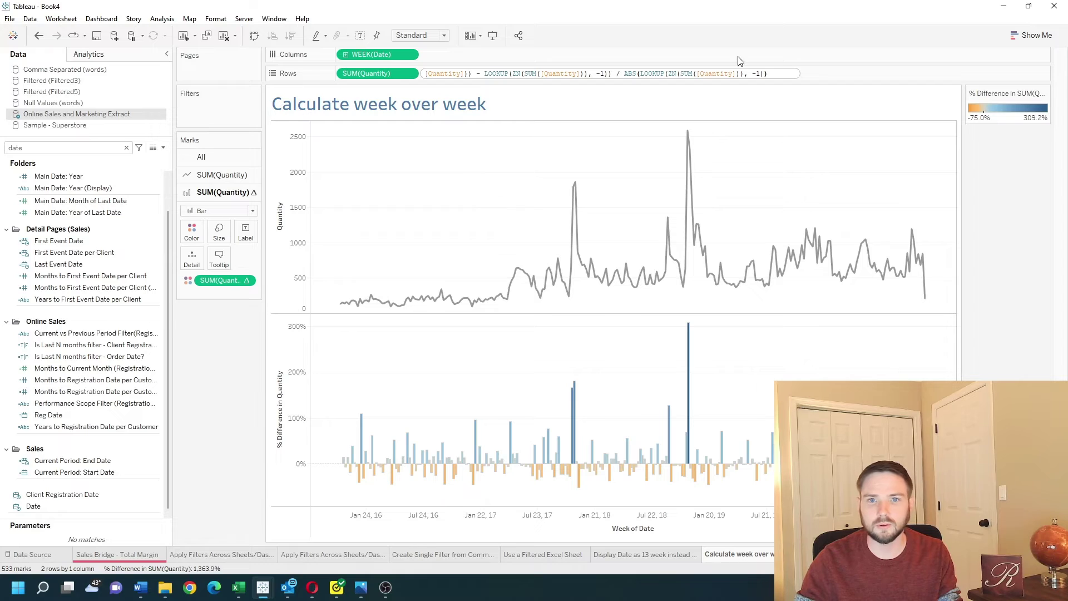
key("ctrl+a")
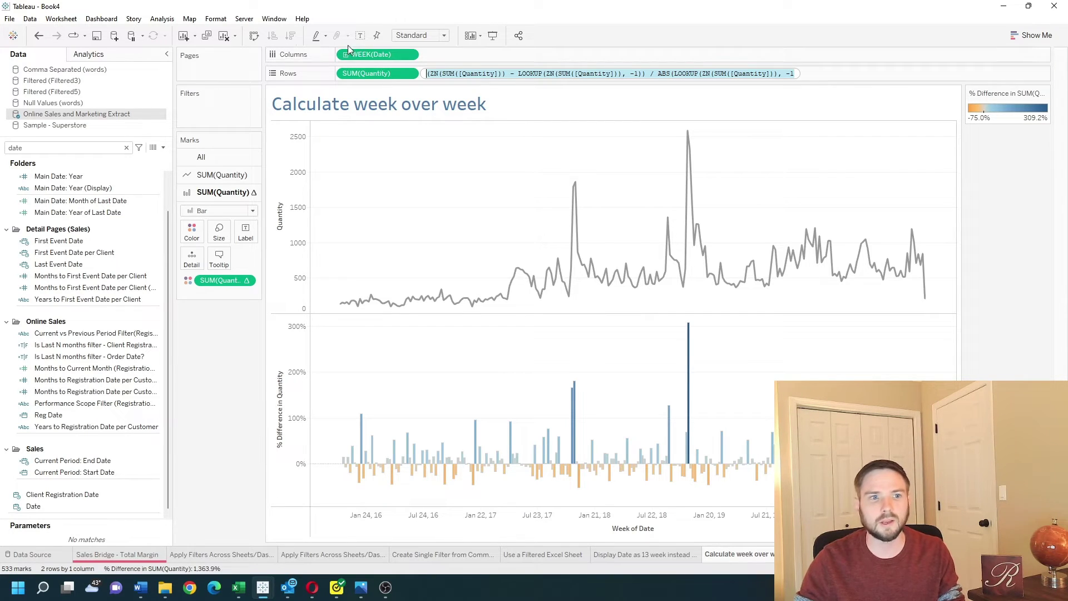
left_click(163, 147)
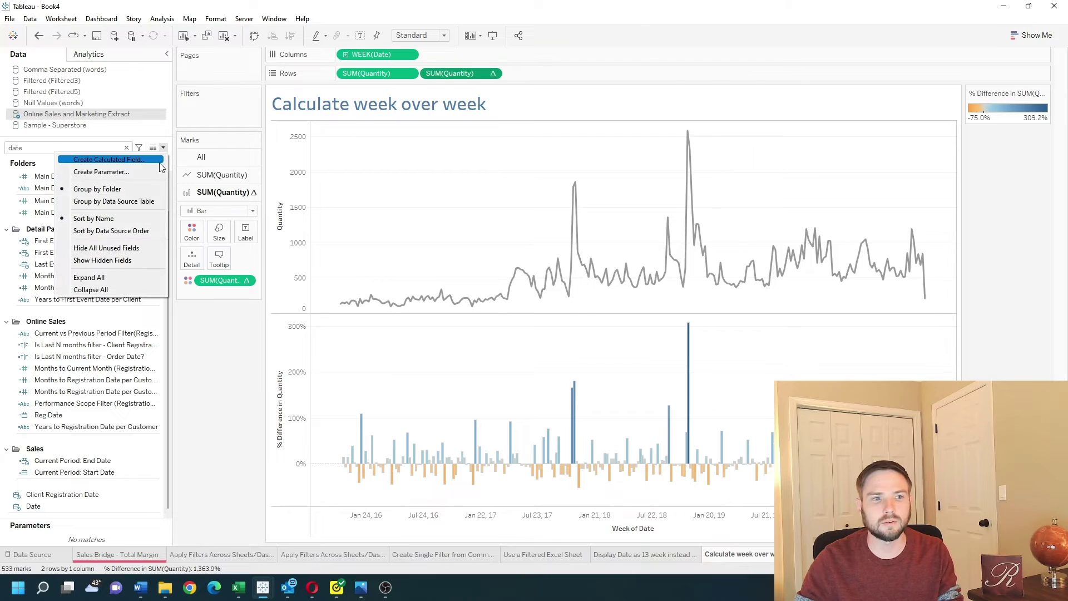
left_click(117, 159)
type("(ZN(SUM([Quantity])) - LOOKUP(ZN(SUM([Quantity])), -1)) / ABS(LOOKUP(ZN(SUM([Quantity])), -1))")
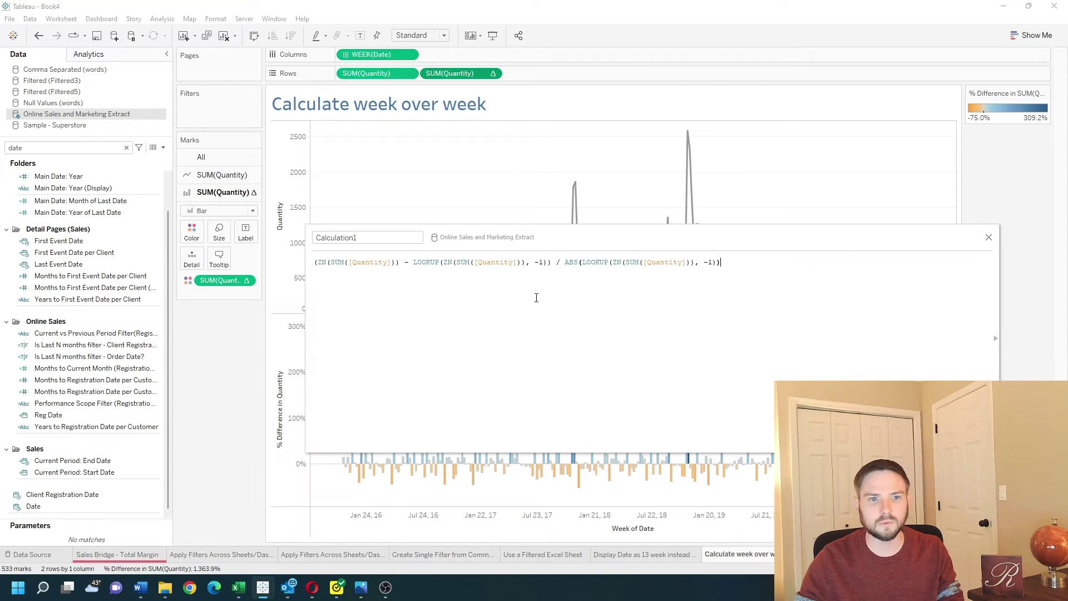
left_click(353, 236)
type("Week oV")
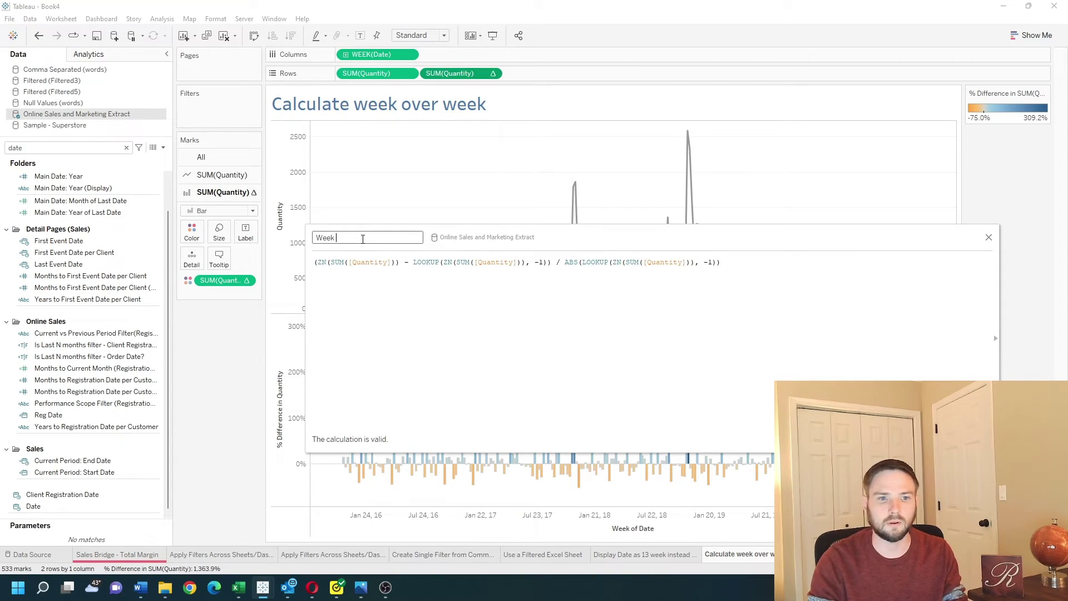
key("BackSpace")
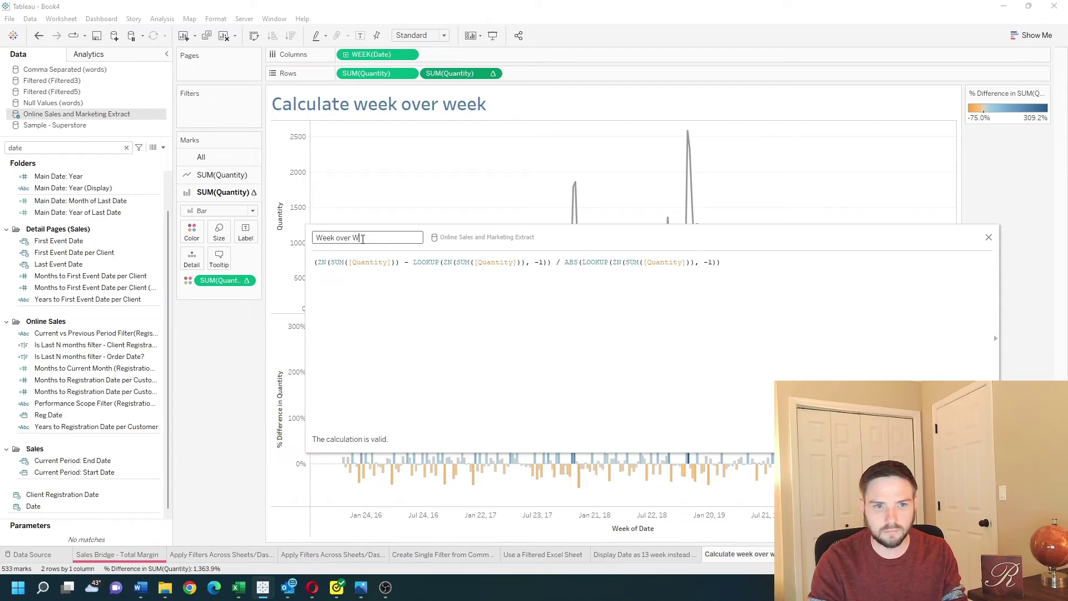
Step: Highlight the formula's LOOKUP and ABS(LOOKUP) parts, then close the calculation editor
left_click(427, 302)
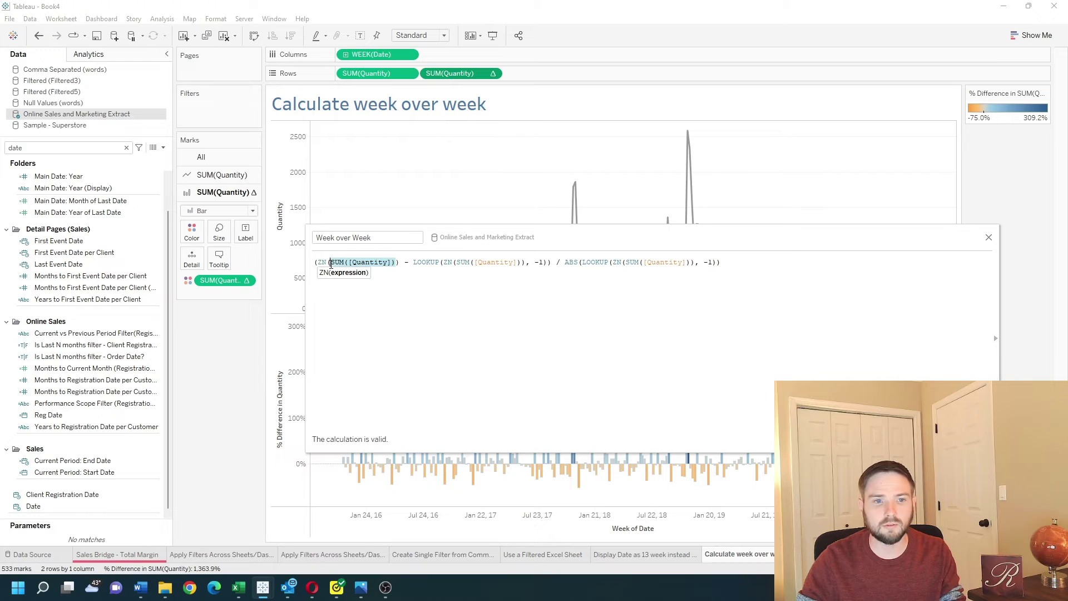
left_click_drag(417, 262, 559, 262)
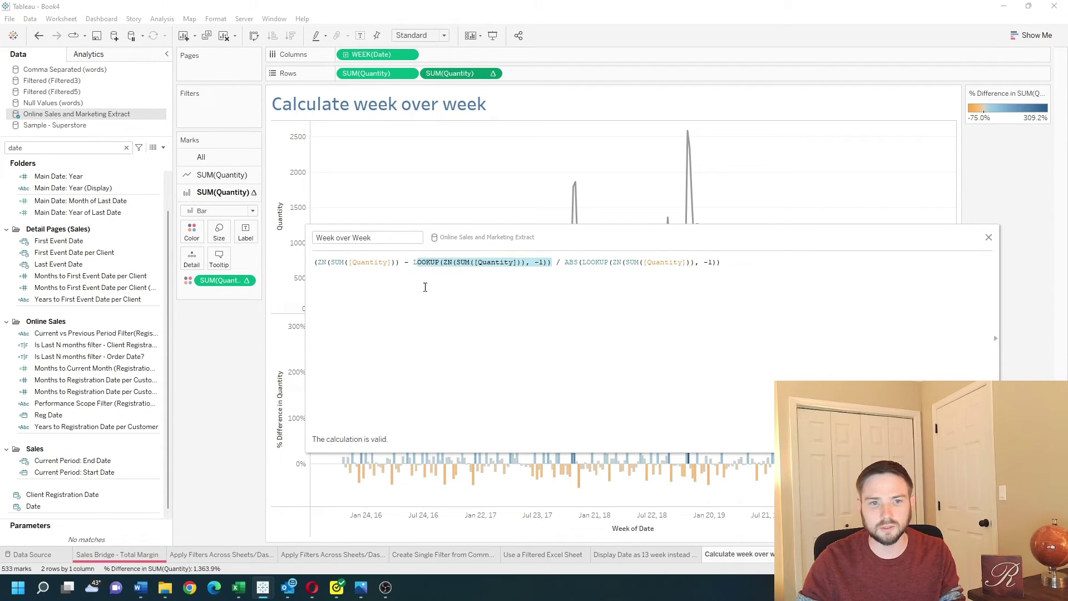
left_click(600, 288)
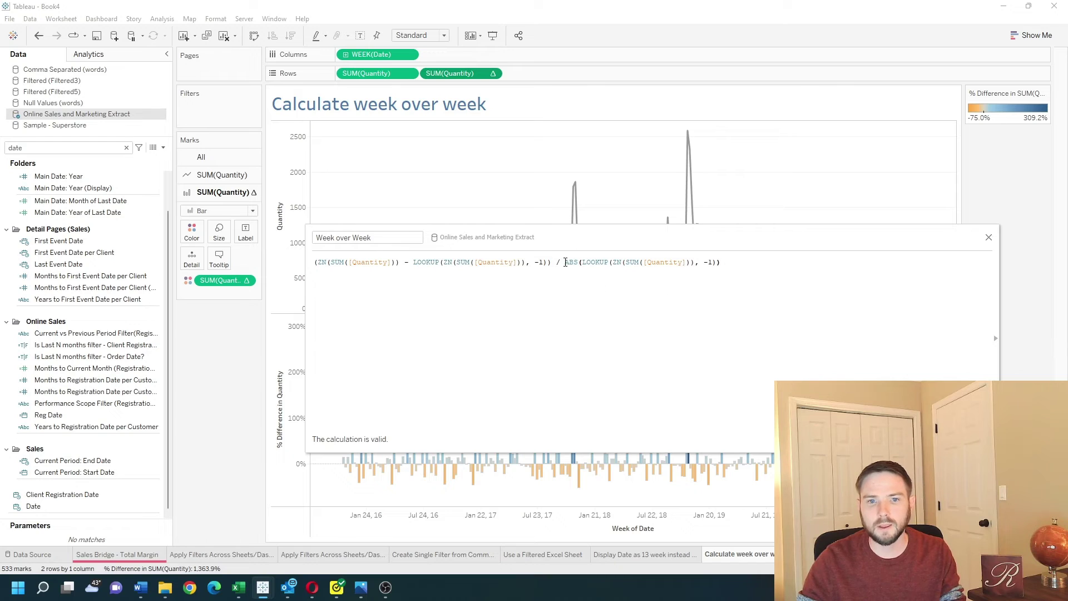
left_click_drag(565, 262, 721, 264)
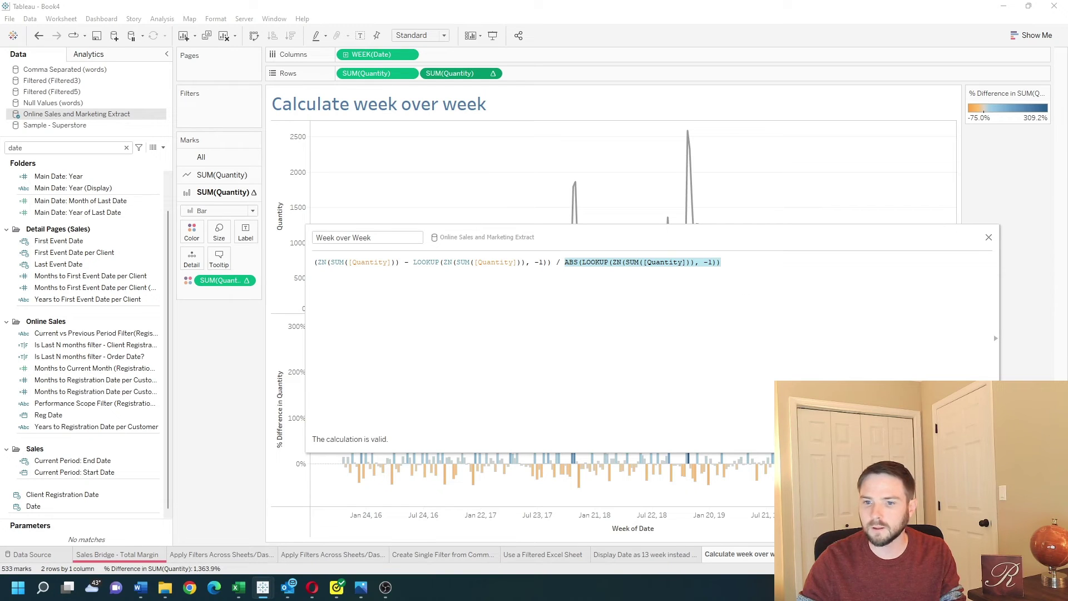
left_click(839, 327)
key("ctrl+Return")
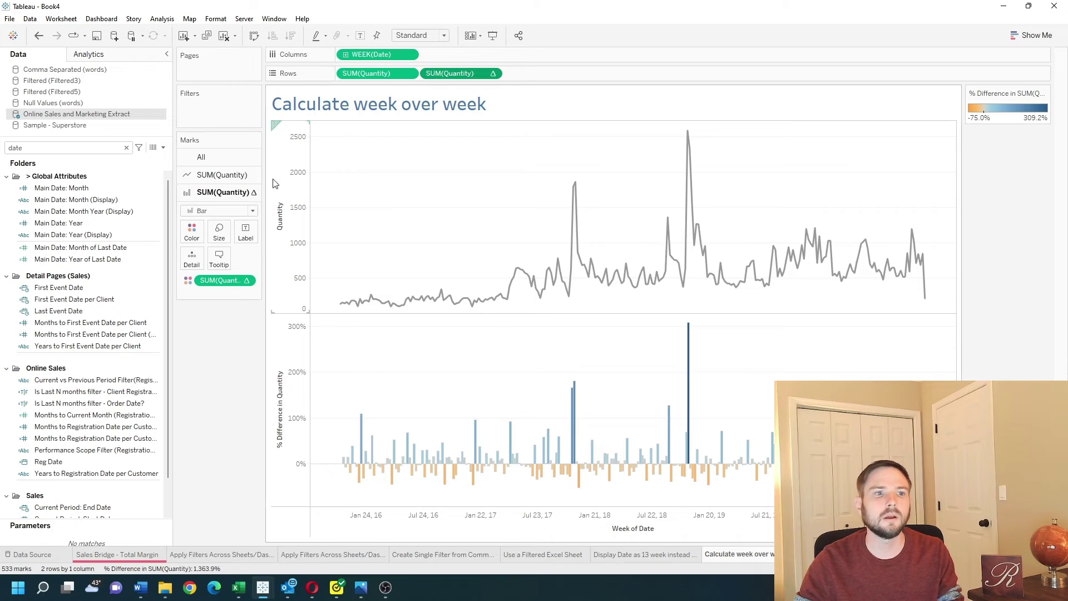
Step: Create a calculated field 'Last' with the formula Last() = 0
left_click(162, 148)
left_click(109, 160)
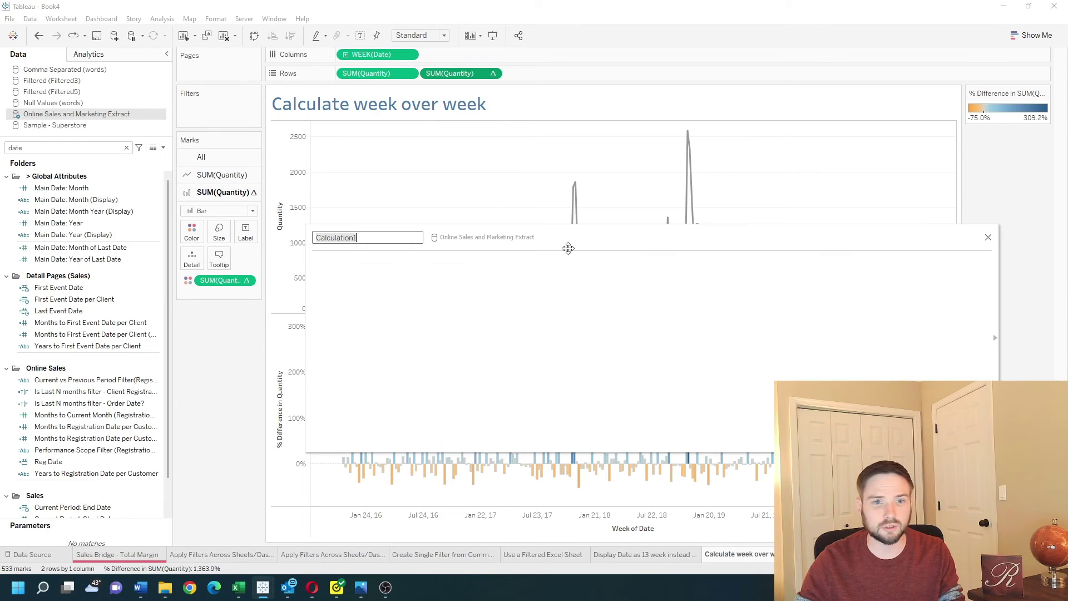
type("L")
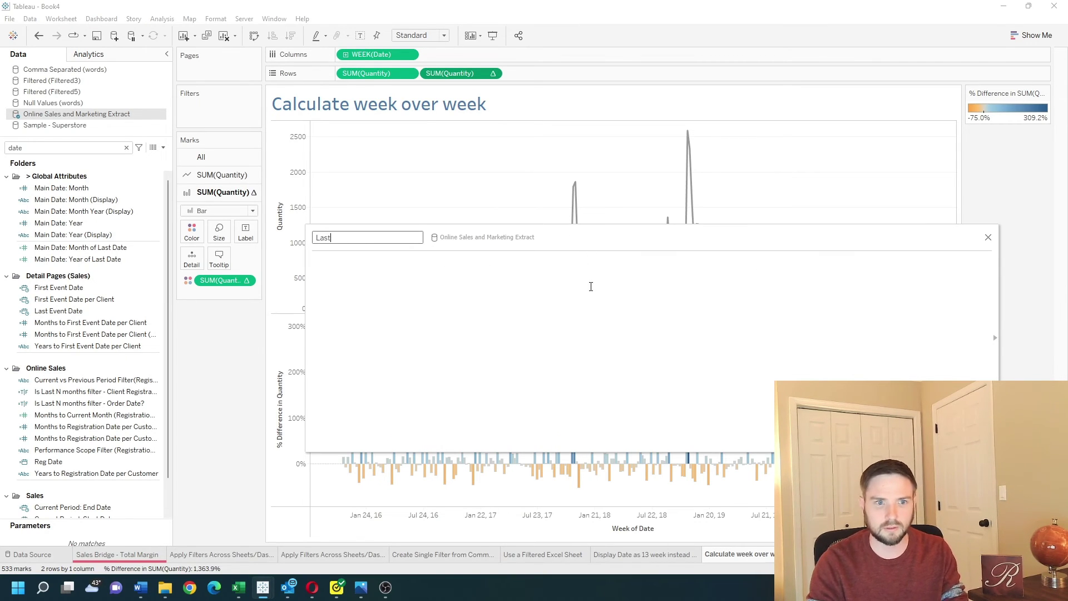
type("ast")
key("Tab")
type("L")
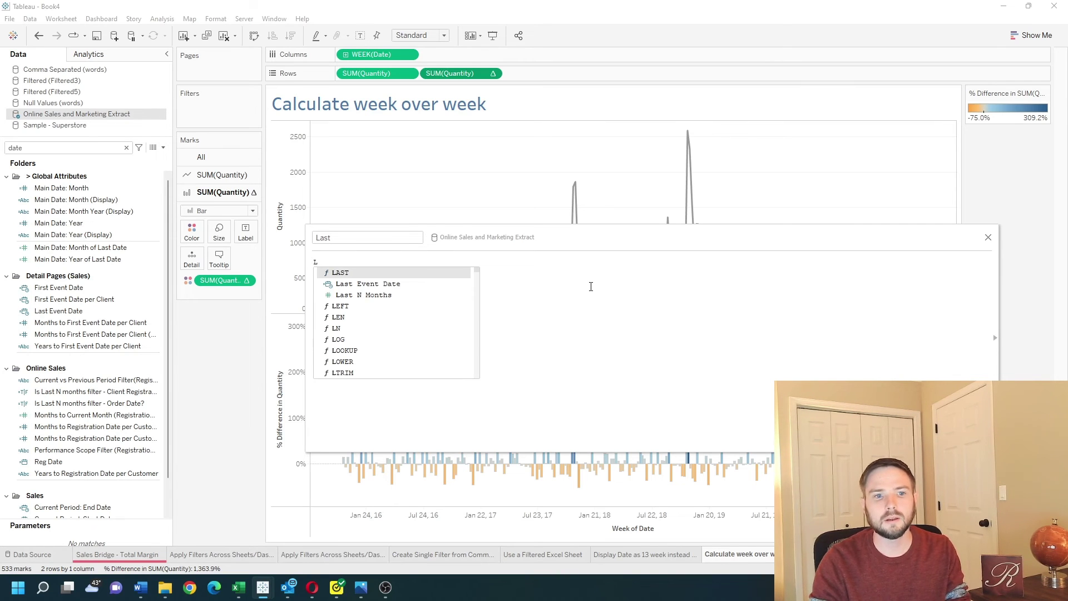
type("ast")
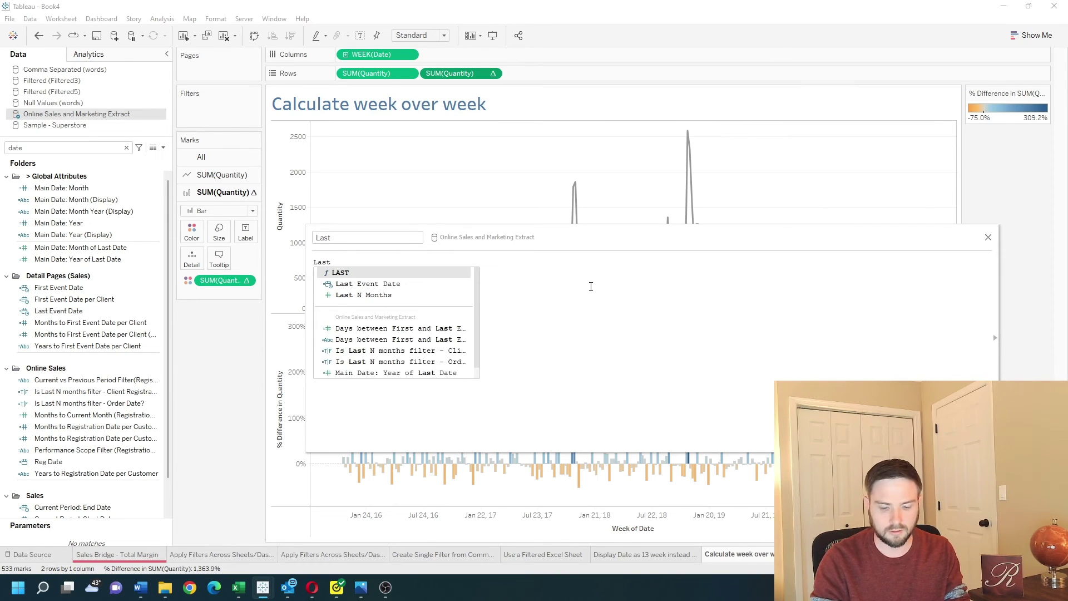
type("() = ")
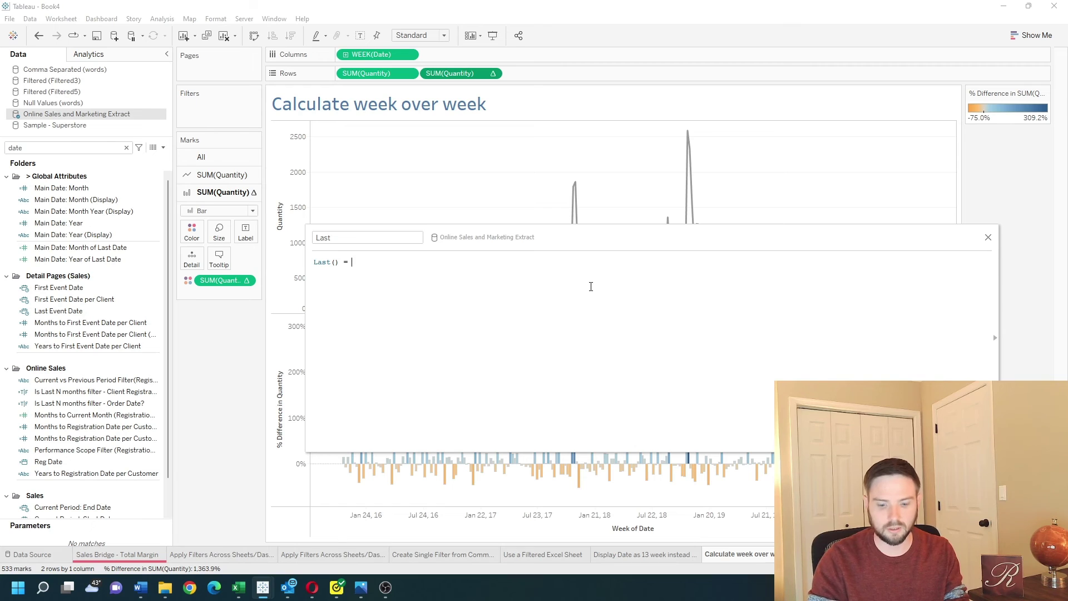
type("0")
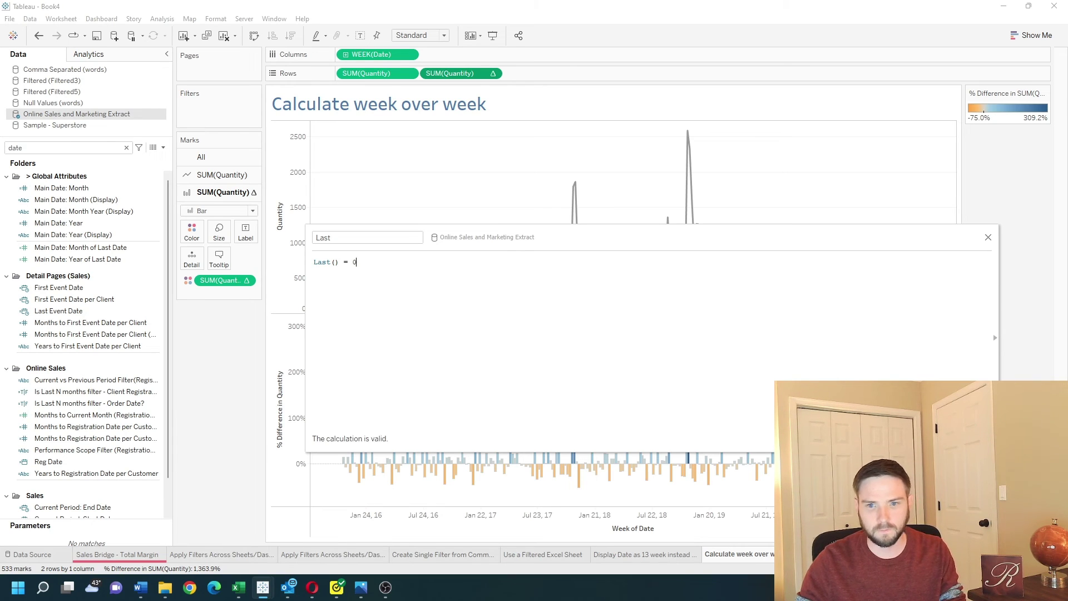
key("ctrl+Return")
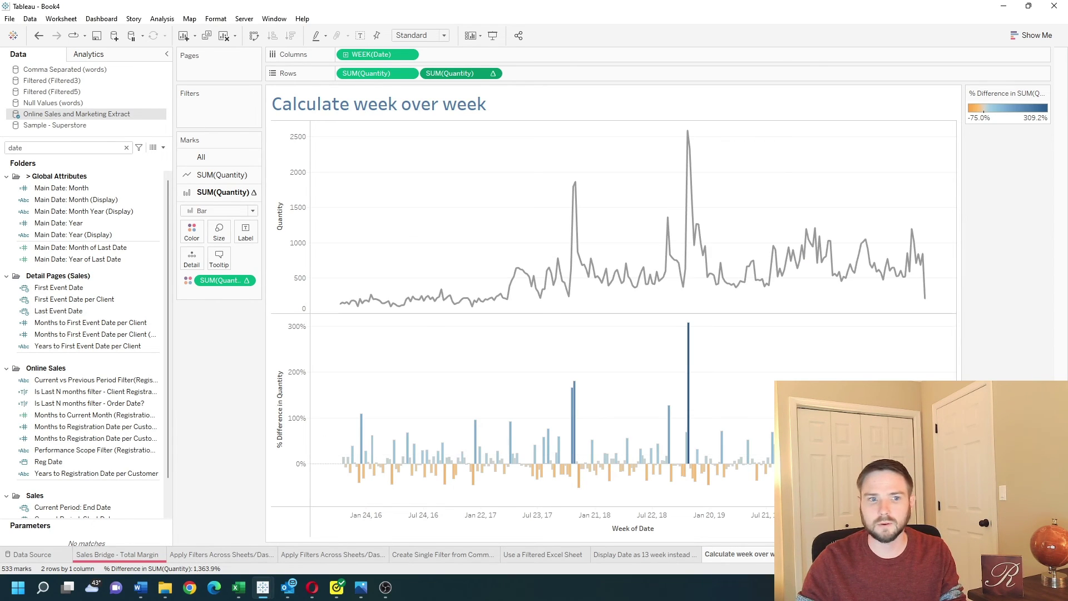
Step: Filter on Last = True, leaving only the December 6, 2020 week at -75.00%
double_click(90, 148)
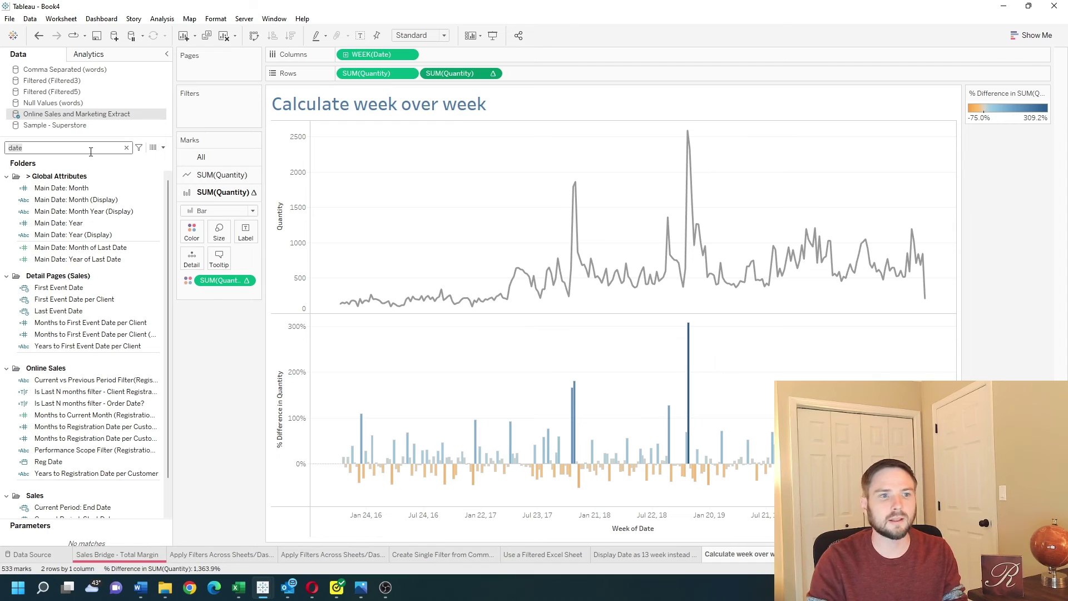
type("last")
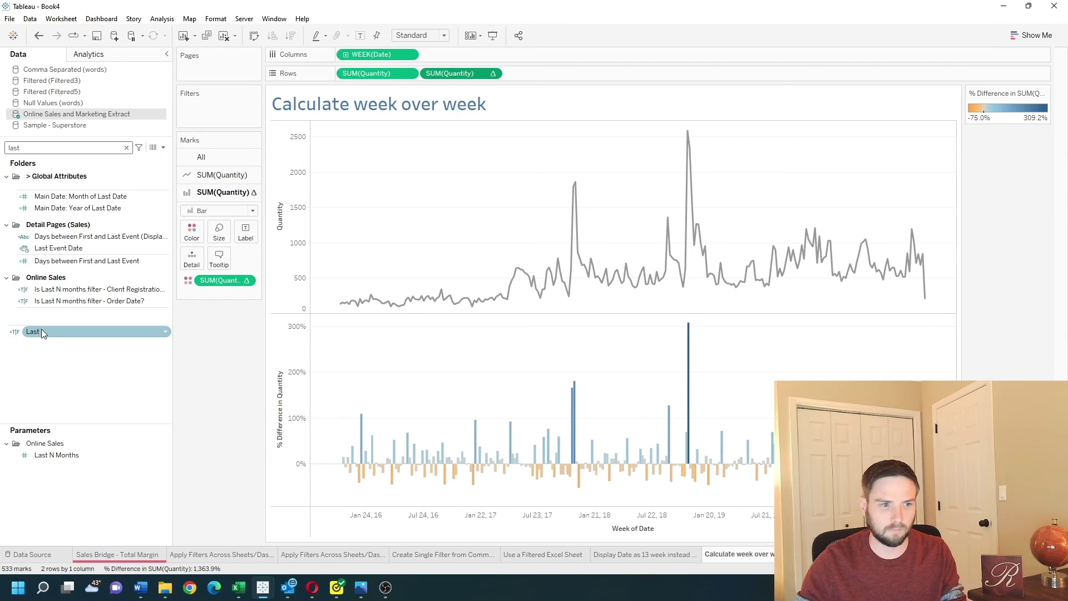
mouse_move(33, 331)
left_mouse_down()
mouse_move(262, 105)
mouse_move(216, 113)
left_mouse_up()
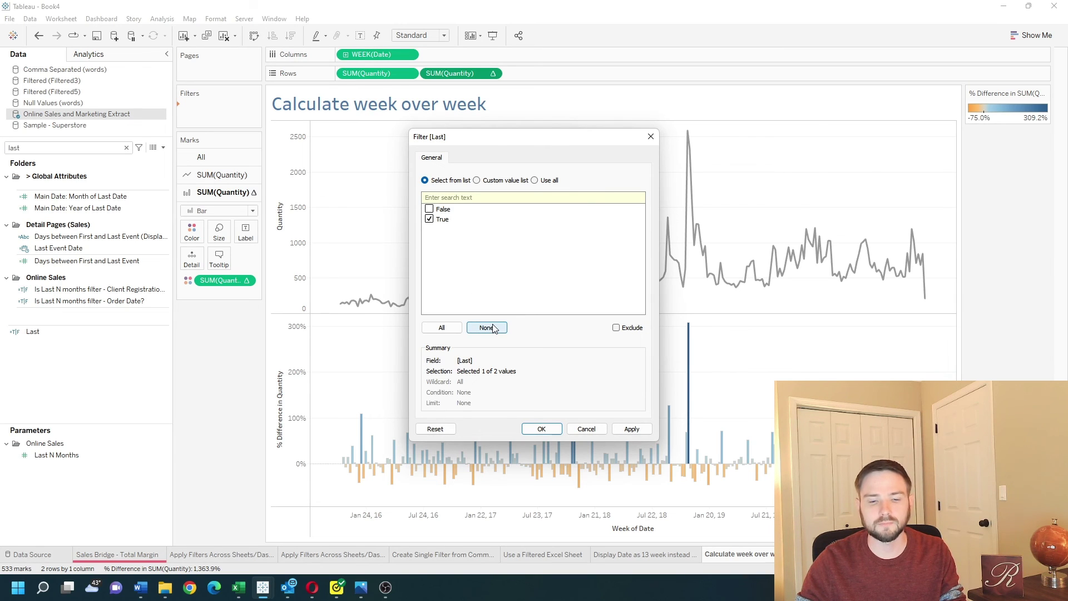
left_click(632, 427)
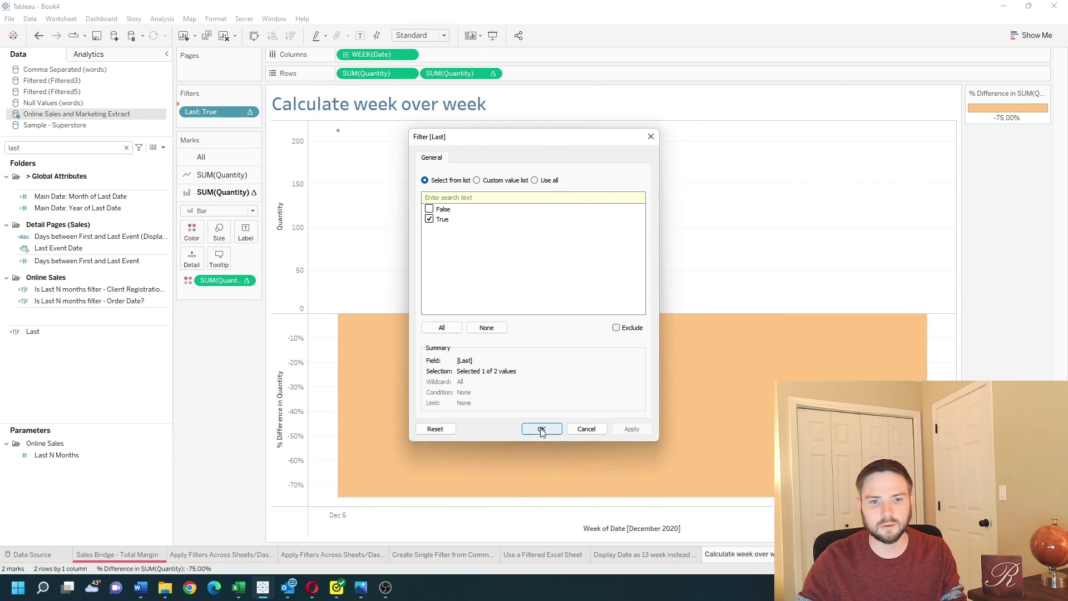
left_click(541, 428)
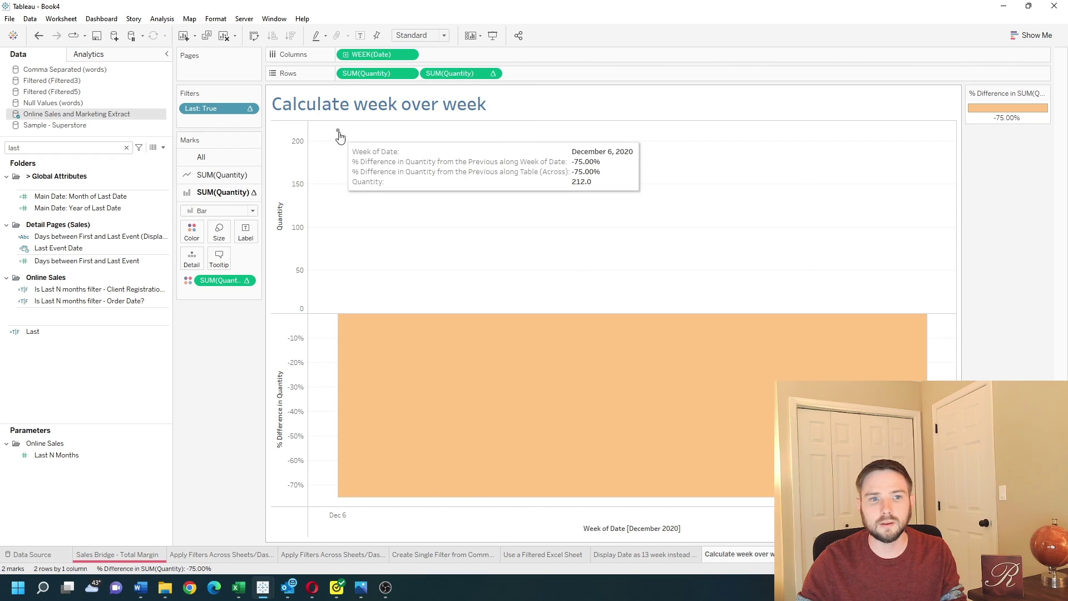